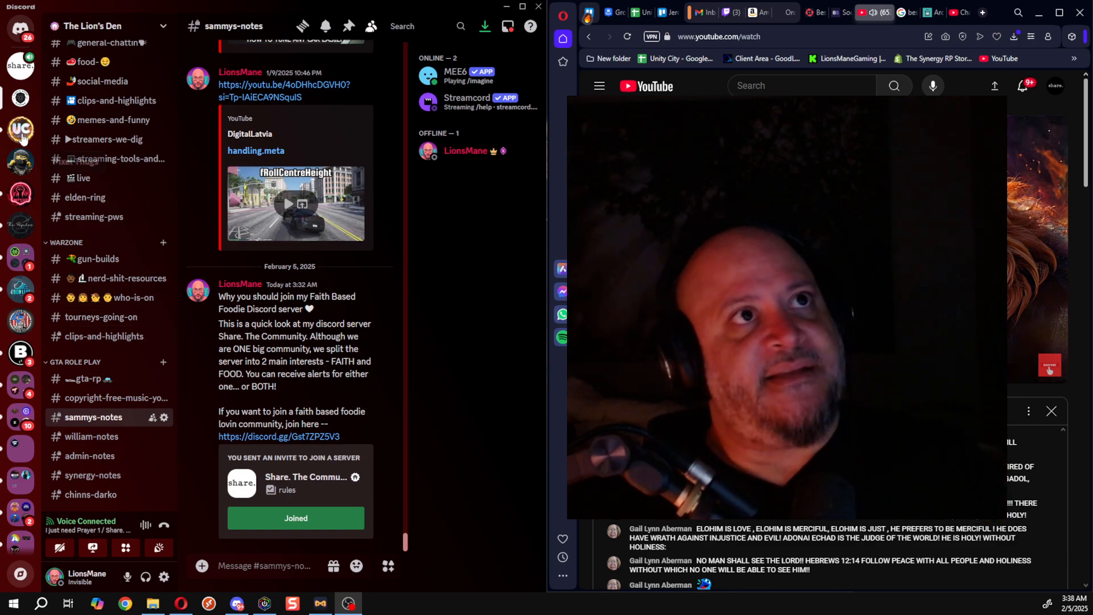
# Open the Share. The Community server and review its notification settings options.
pyautogui.click(17, 77)
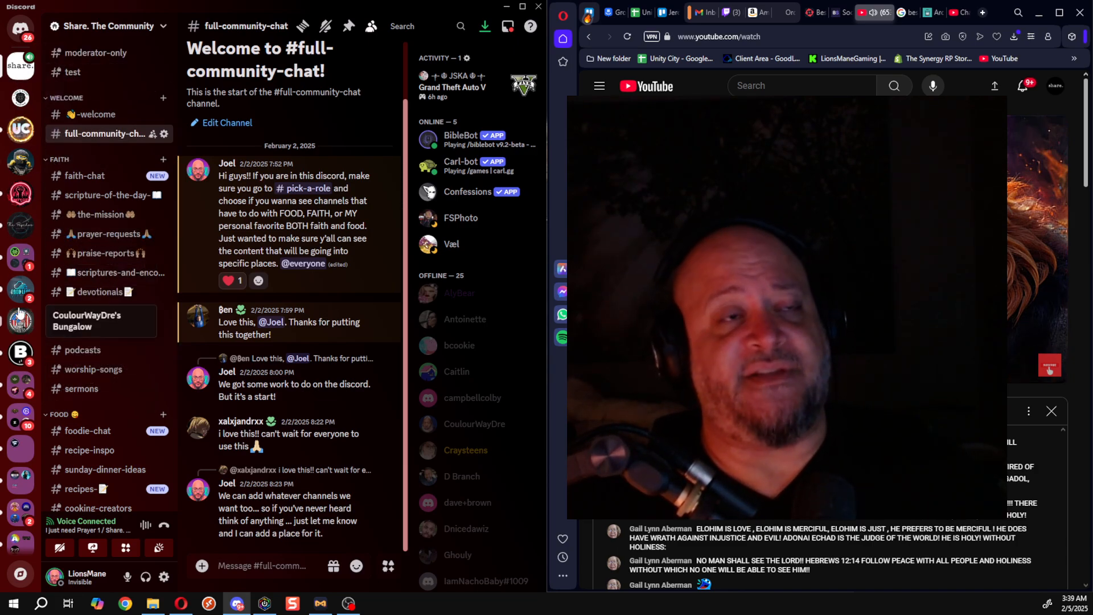
pyautogui.scroll(2, 118, 235)
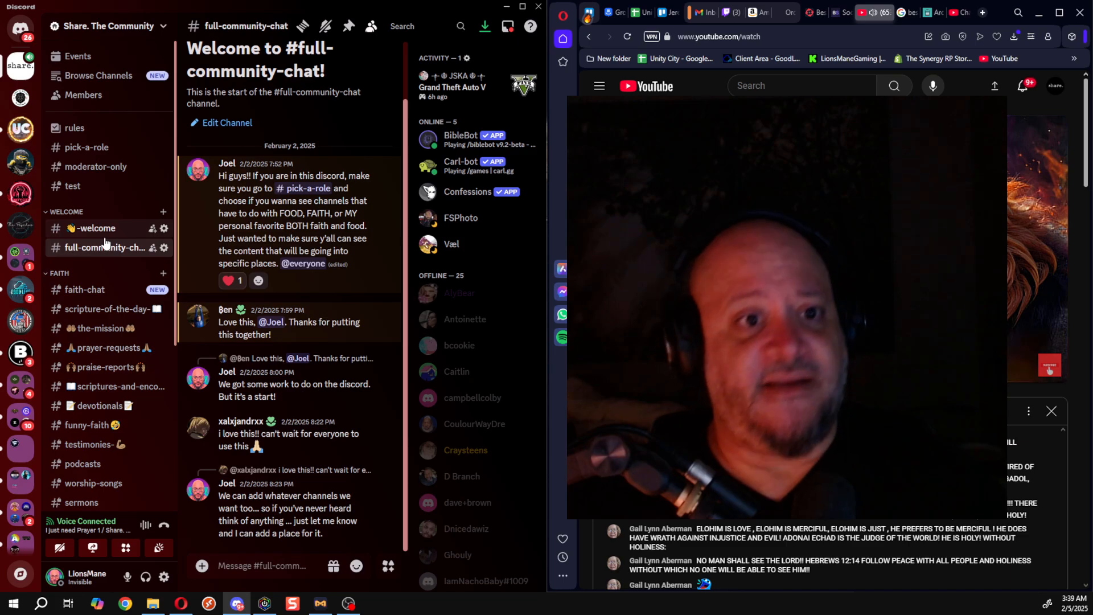
pyautogui.click(114, 33)
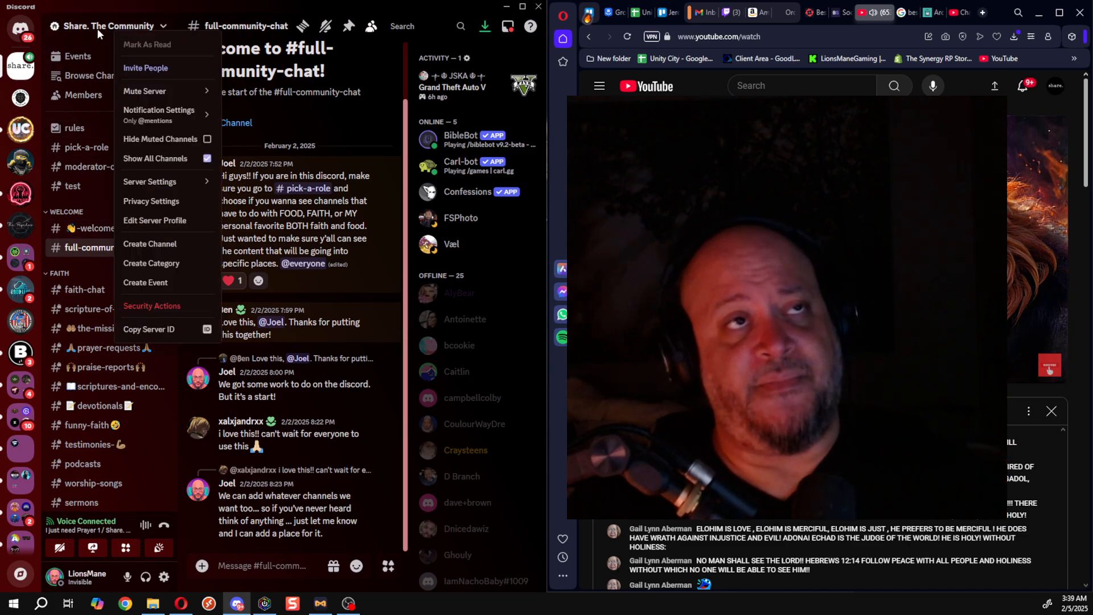
pyautogui.moveTo(157, 118)
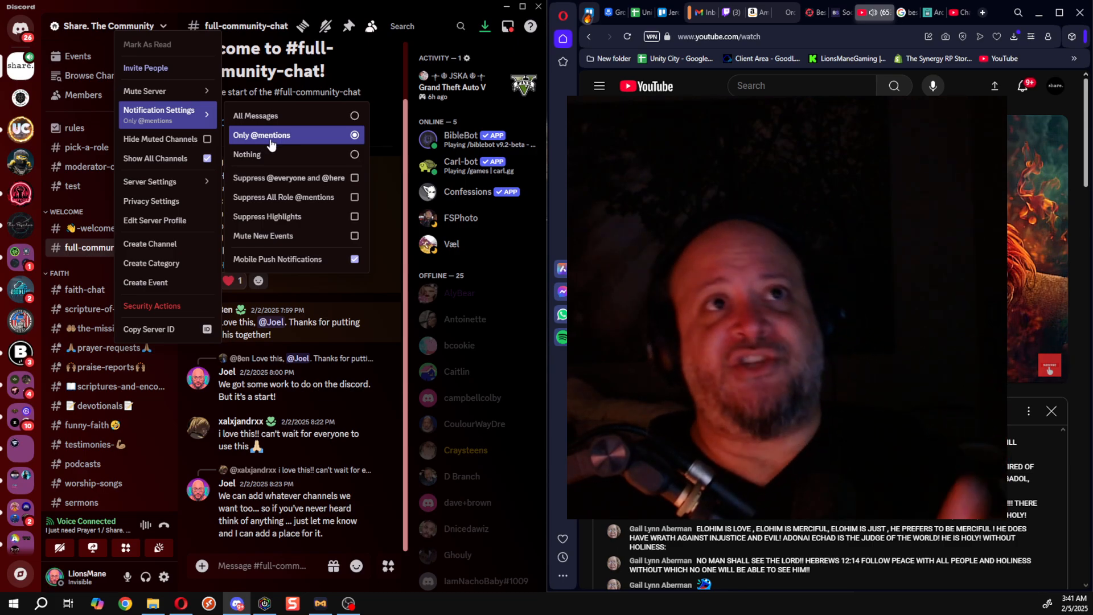
pyautogui.moveTo(152, 124)
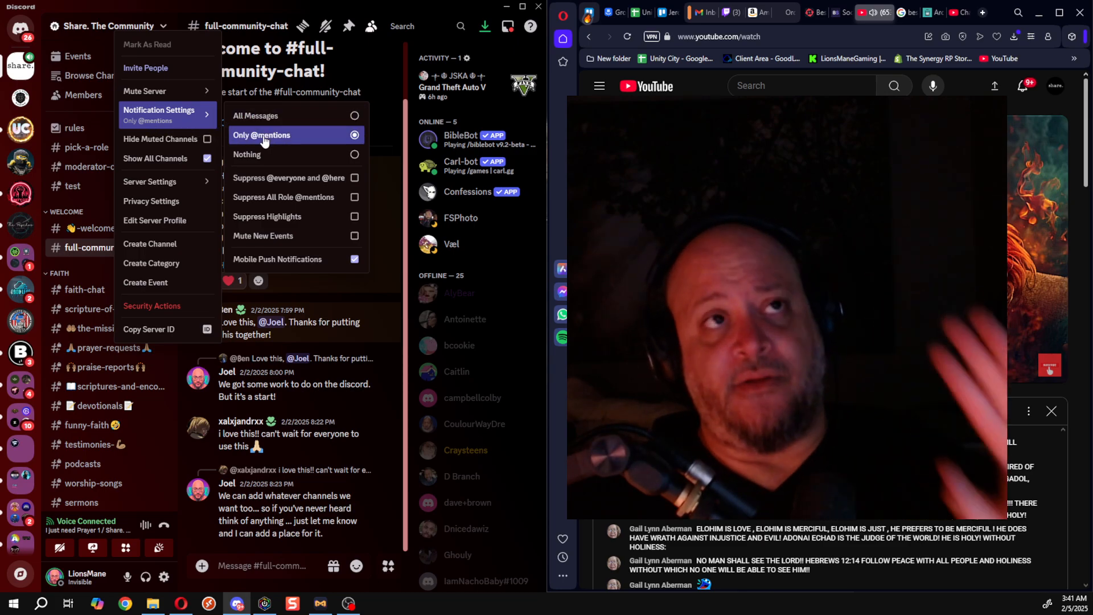
pyautogui.moveTo(116, 120)
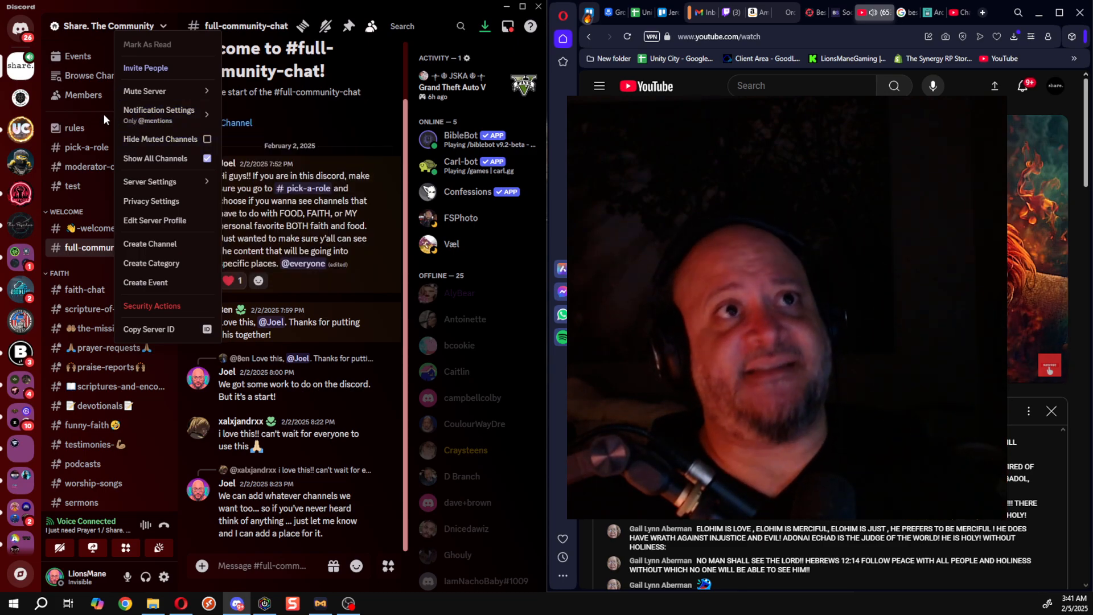
pyautogui.click(108, 108)
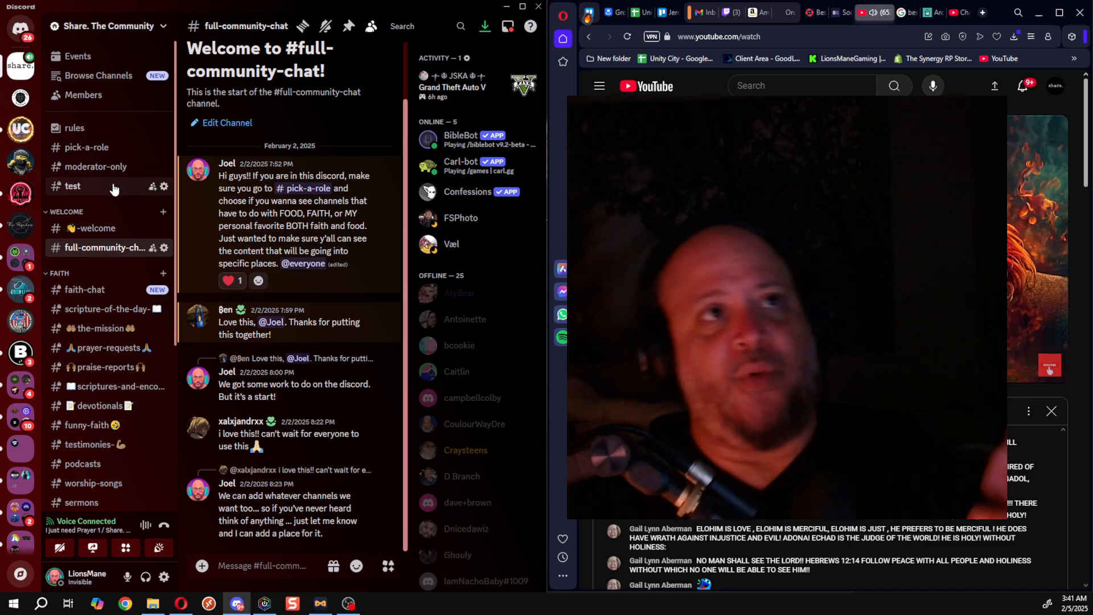
# View the welcome and full-community-chat channels, then examine the role choices for faith, food or both in pick-a-role.
pyautogui.click(113, 234)
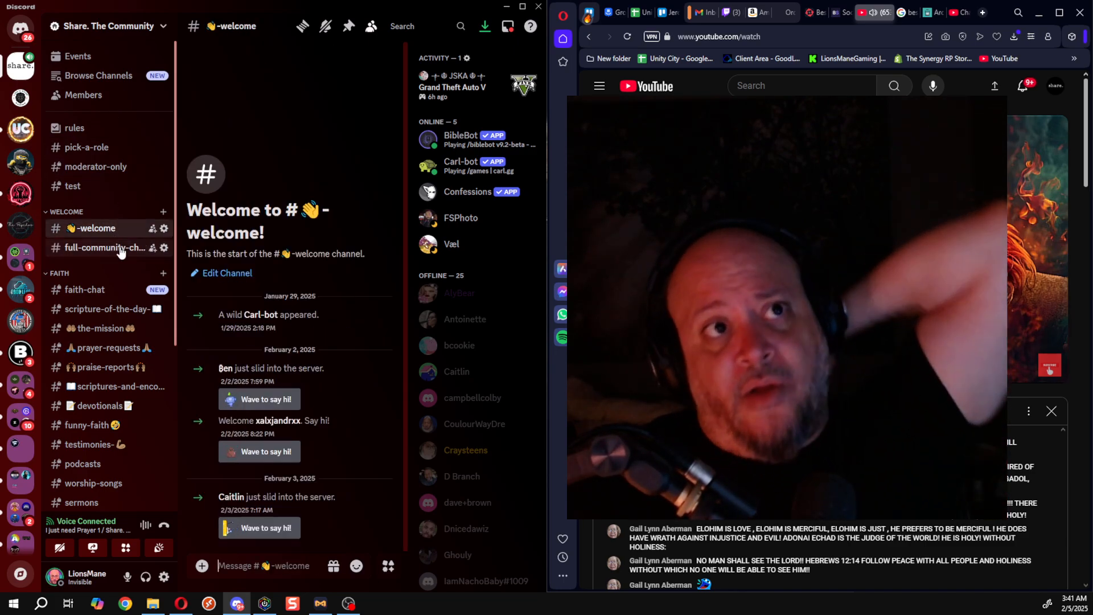
pyautogui.click(120, 249)
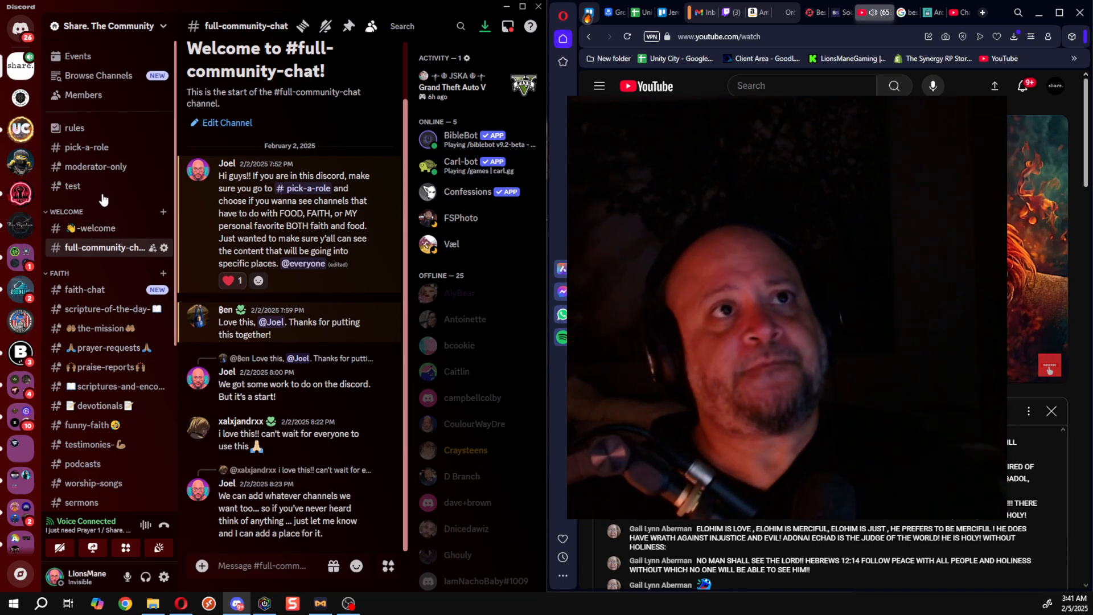
pyautogui.click(108, 149)
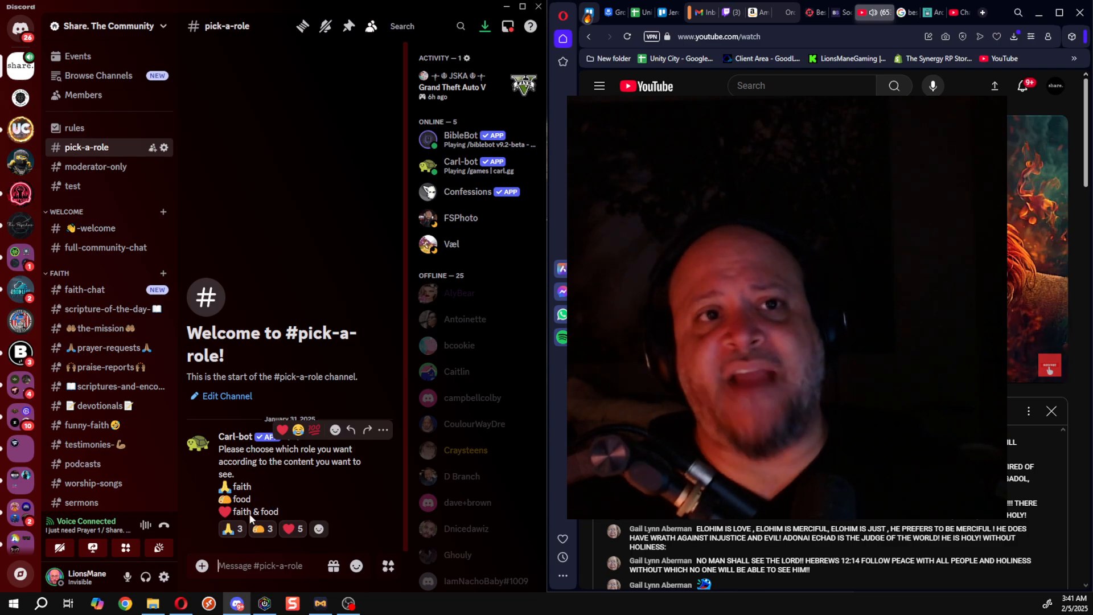
pyautogui.moveTo(230, 530)
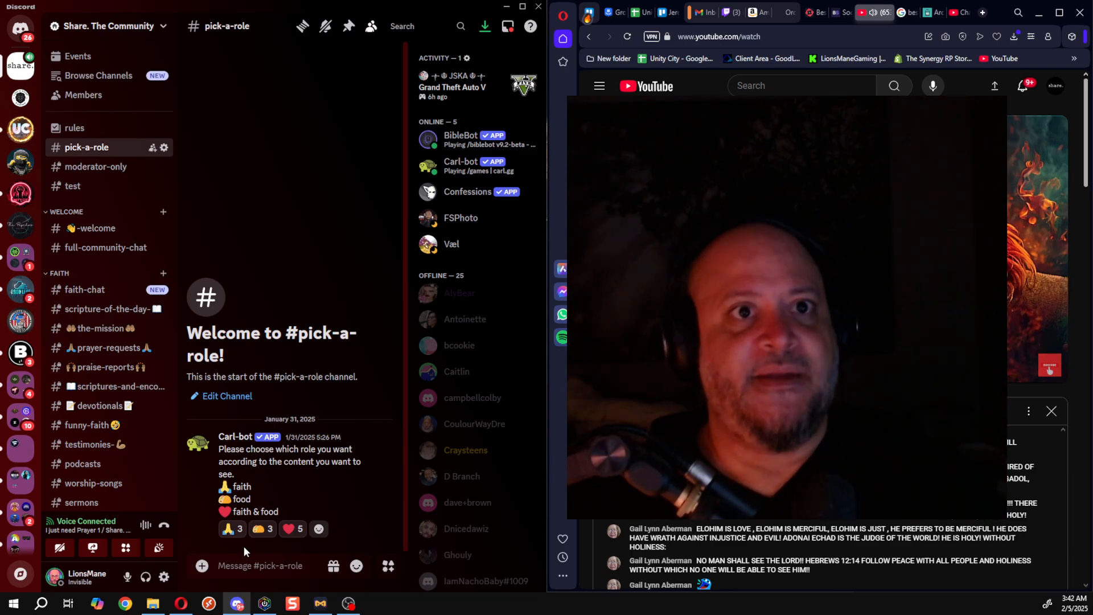
pyautogui.moveTo(298, 530)
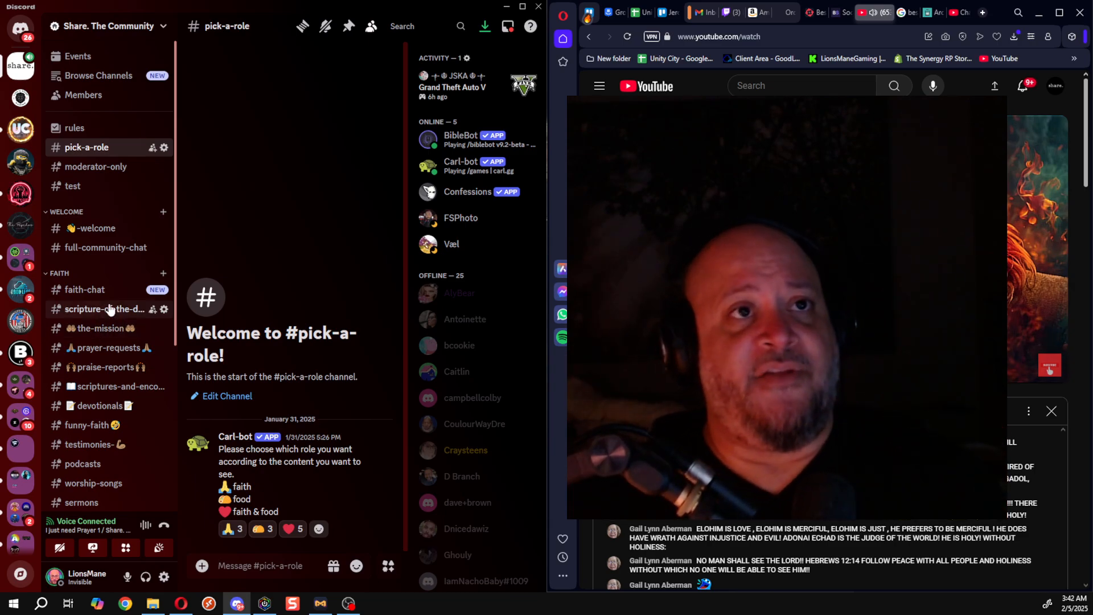
# Browse the faith-chat, scripture-of-the-day, prayer-requests and praise-reports channels in the Faith category.
pyautogui.click(115, 292)
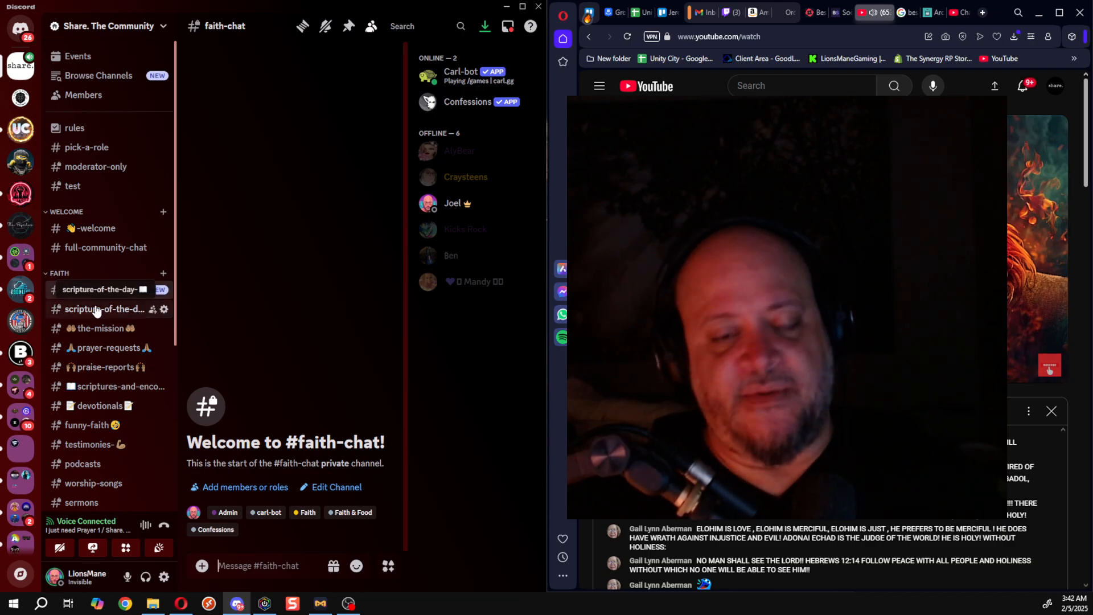
pyautogui.moveTo(97, 315); pyautogui.dragTo(97, 318)
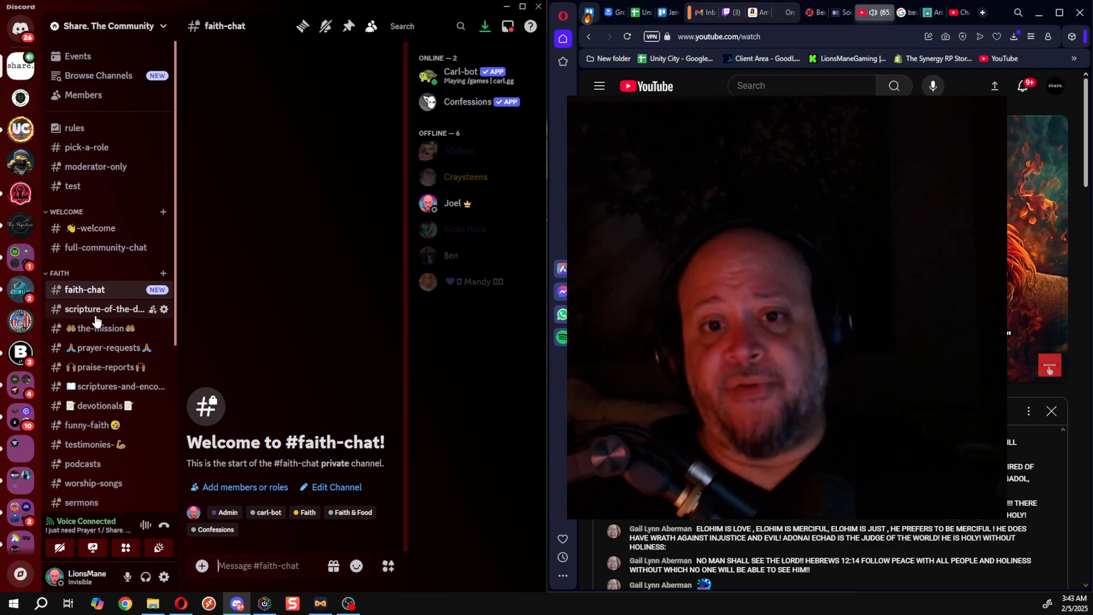
pyautogui.click(111, 313)
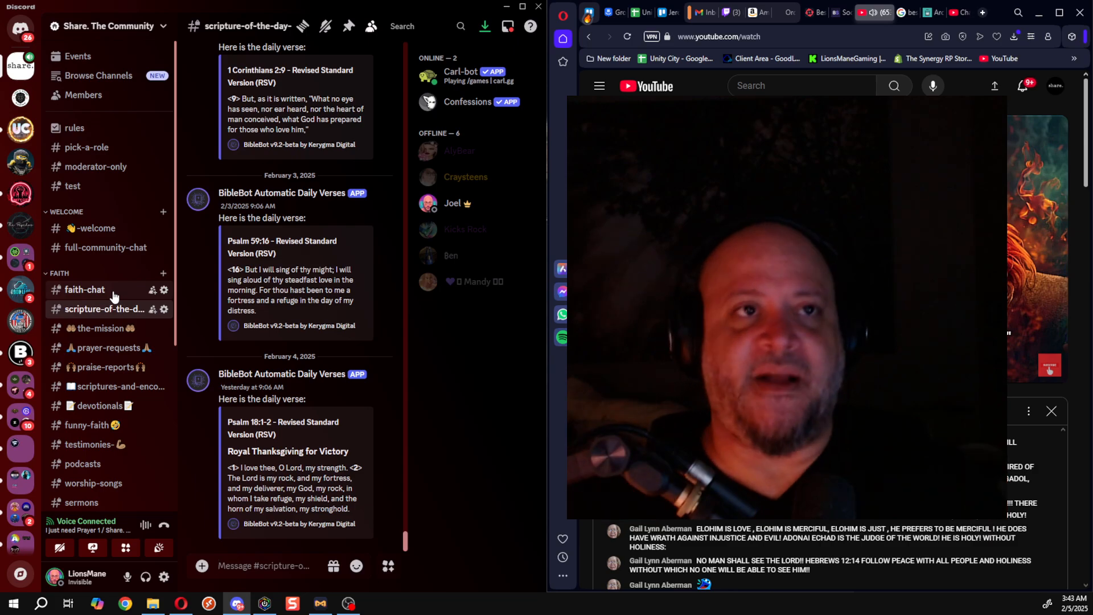
pyautogui.click(126, 358)
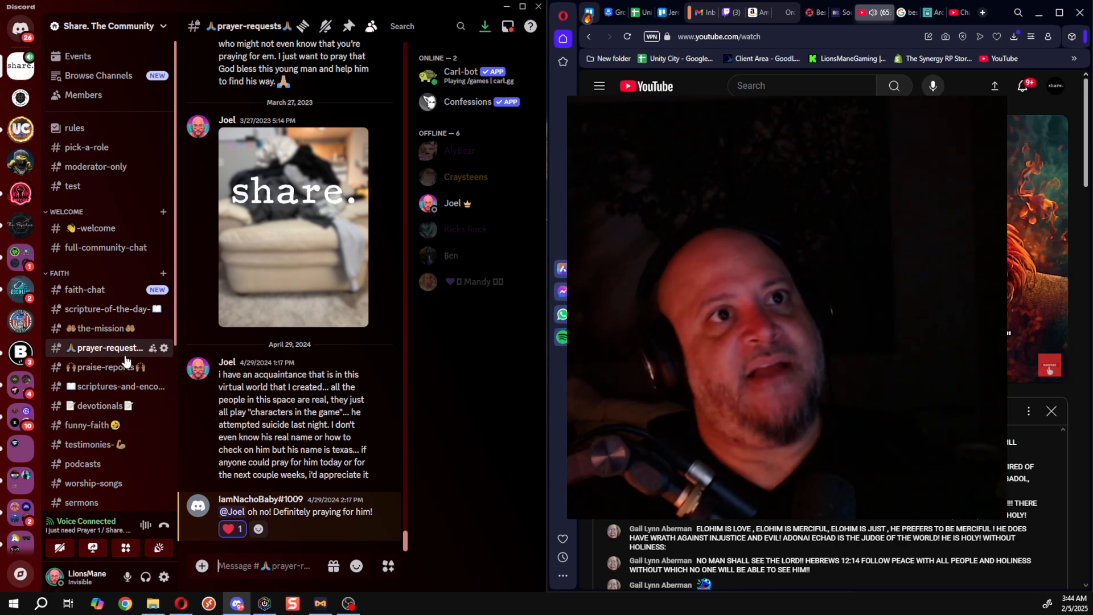
pyautogui.click(120, 367)
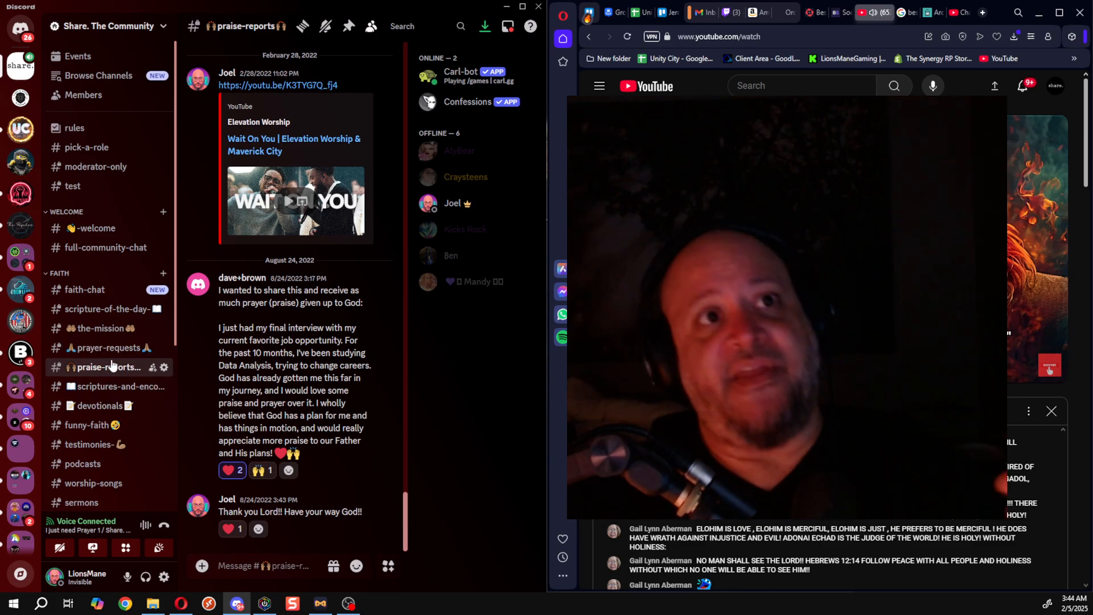
pyautogui.click(115, 353)
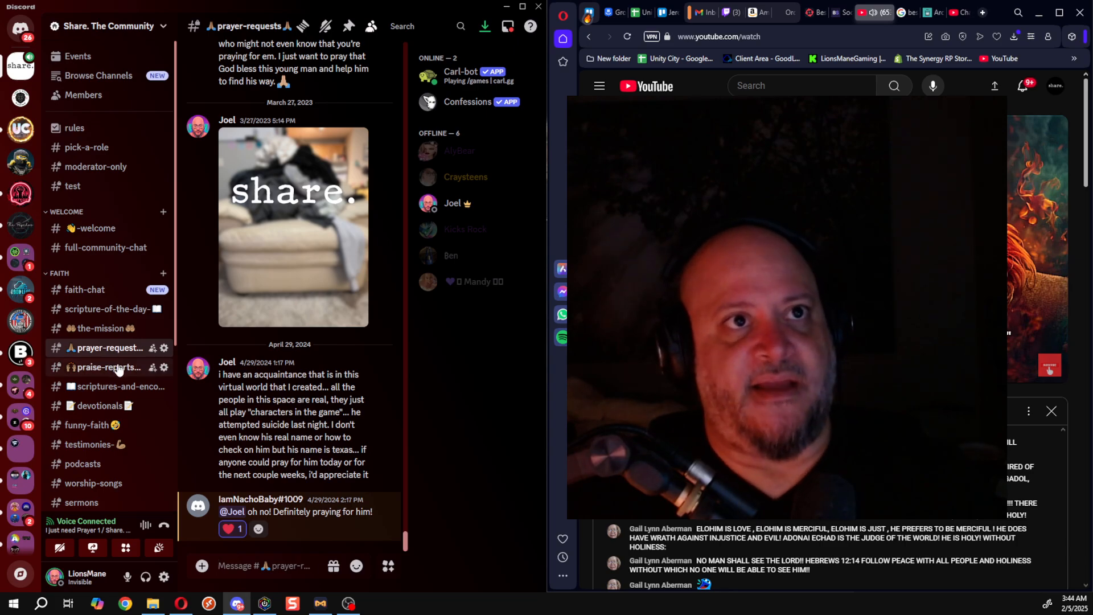
pyautogui.click(117, 370)
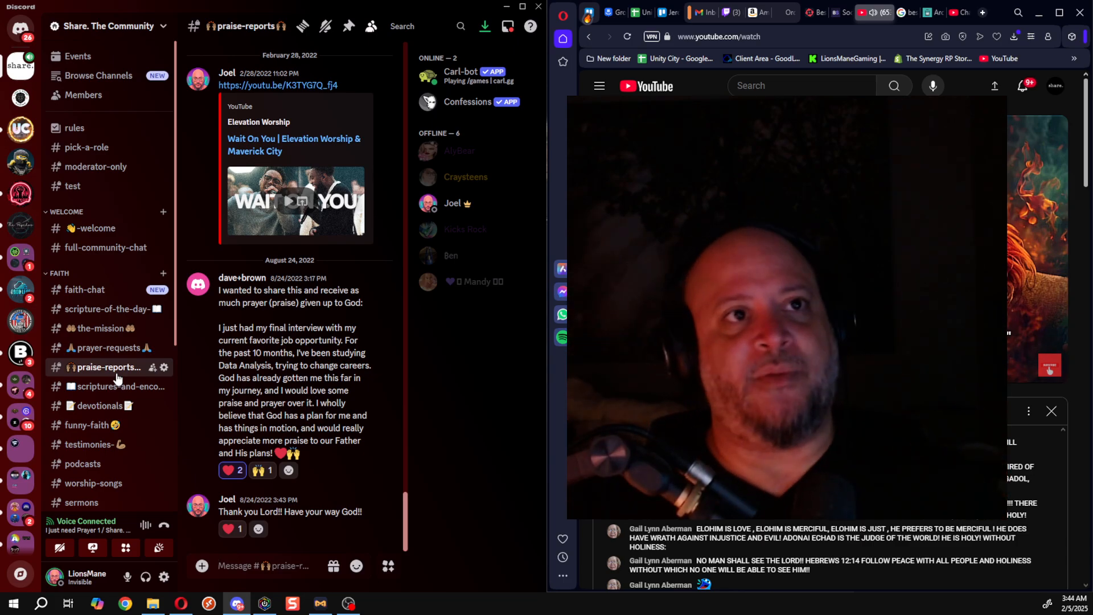
# Browse the scriptures-and-encouragement, devotionals, testimonies, podcasts, worship-songs and sermons channels in the Faith category.
pyautogui.click(124, 388)
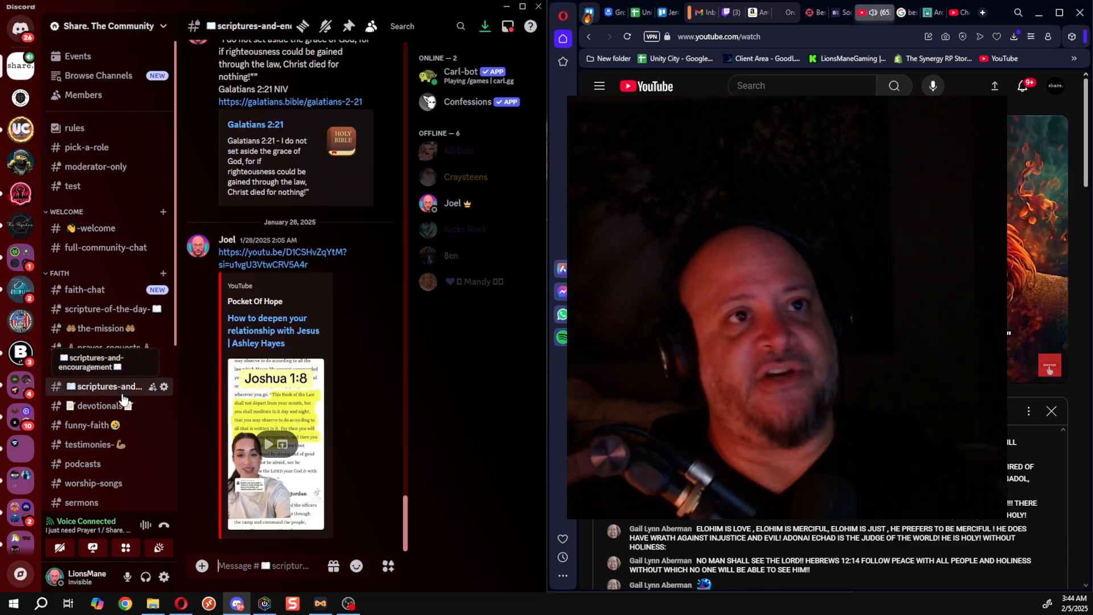
pyautogui.click(99, 406)
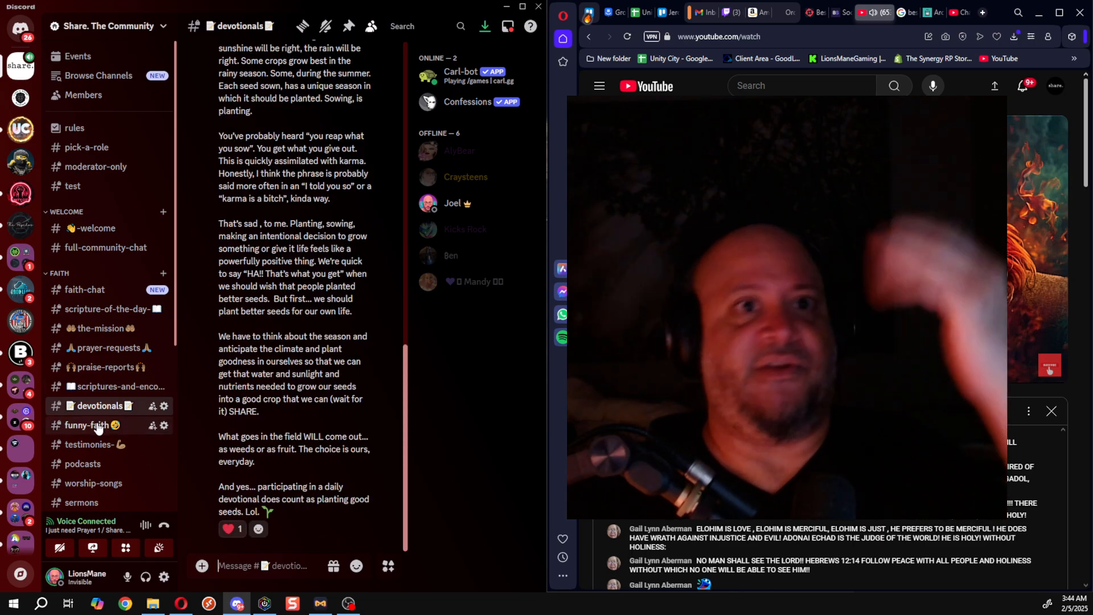
pyautogui.click(94, 446)
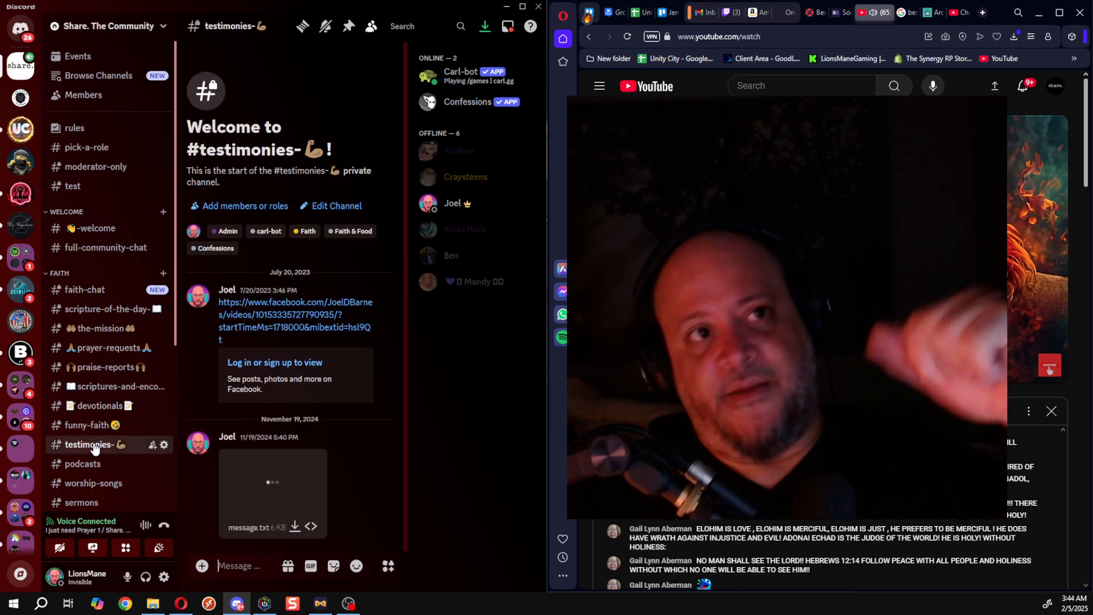
pyautogui.click(91, 469)
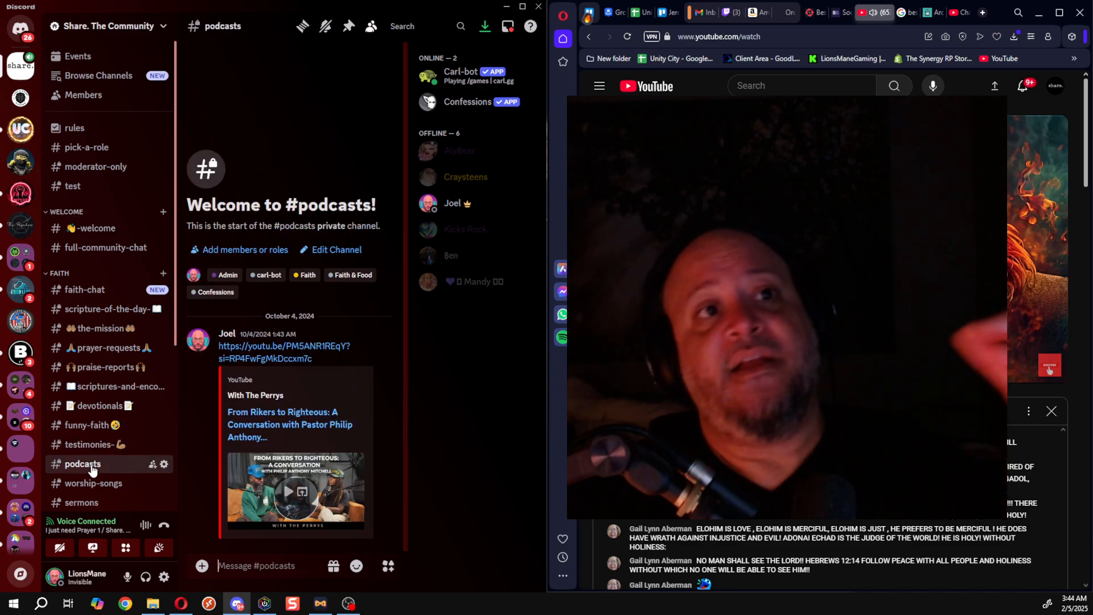
pyautogui.click(91, 483)
pyautogui.scroll(-3, 91, 444)
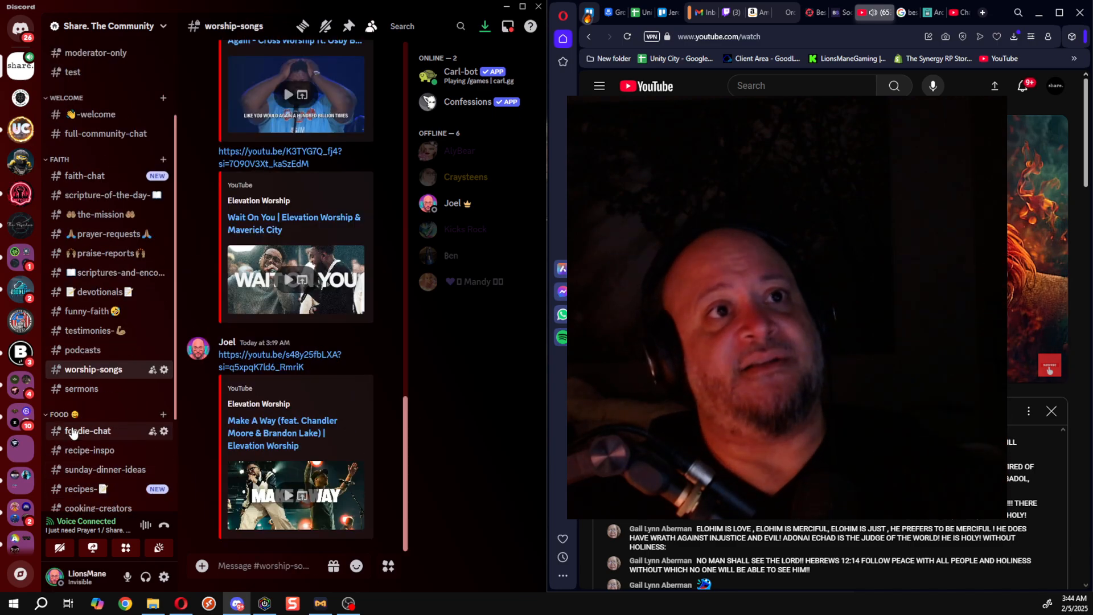
pyautogui.click(90, 392)
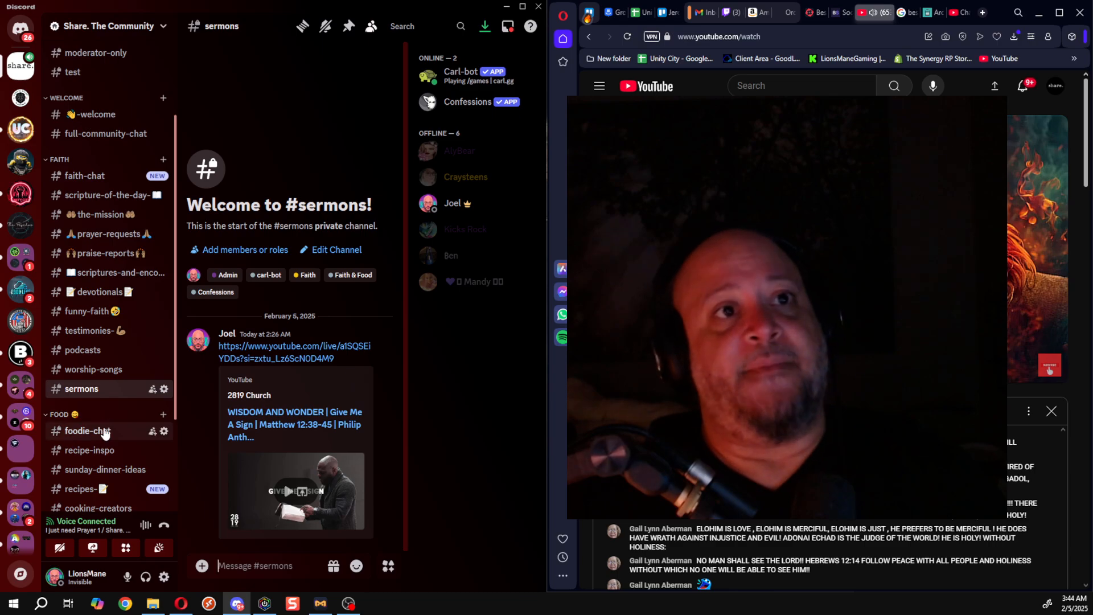
# Browse the Food category's foodie-chat, recipe-inspo, sunday-dinner-ideas, recipes and cooking-creators channels.
pyautogui.scroll(-3, 104, 435)
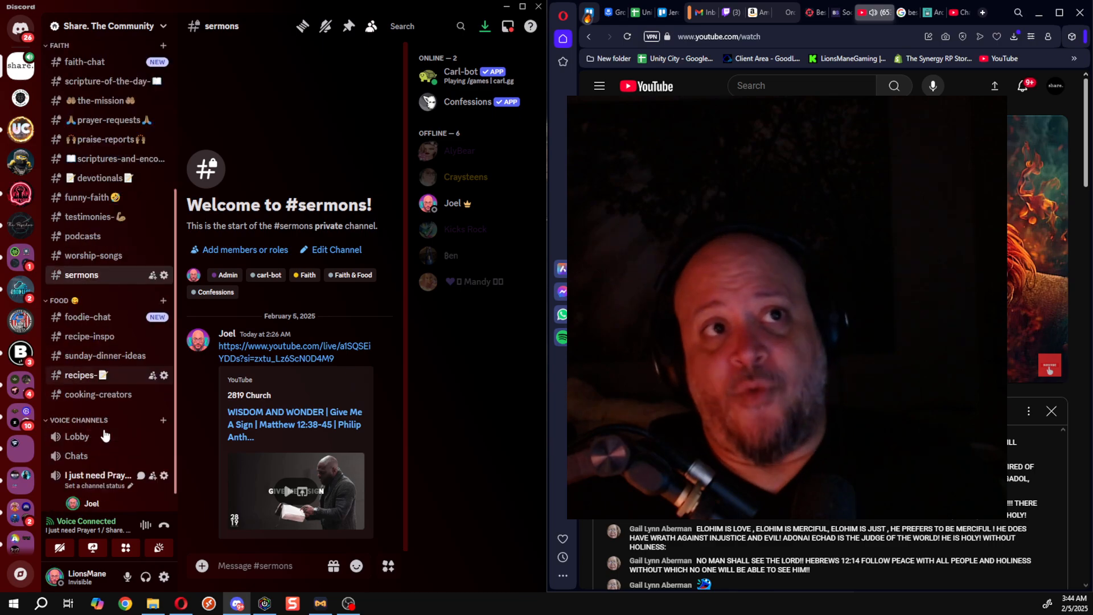
pyautogui.click(116, 326)
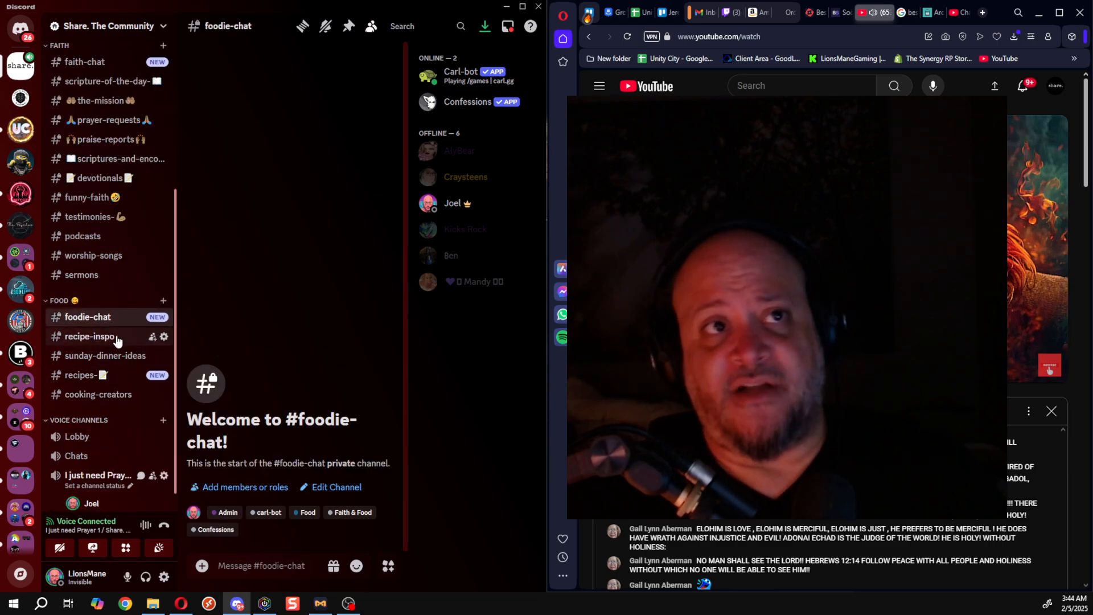
pyautogui.click(117, 338)
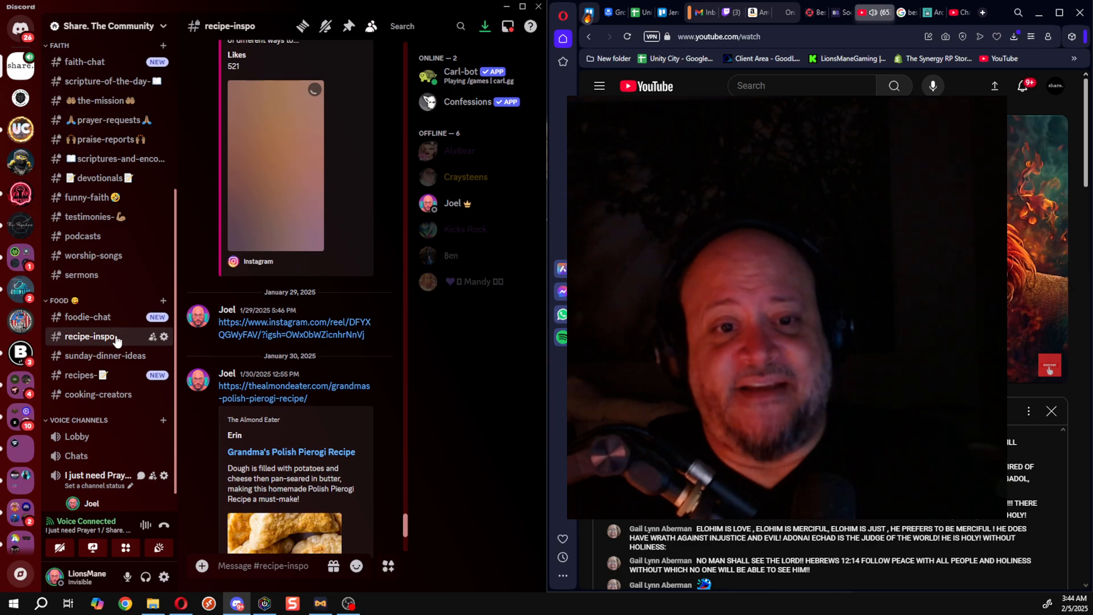
pyautogui.click(119, 360)
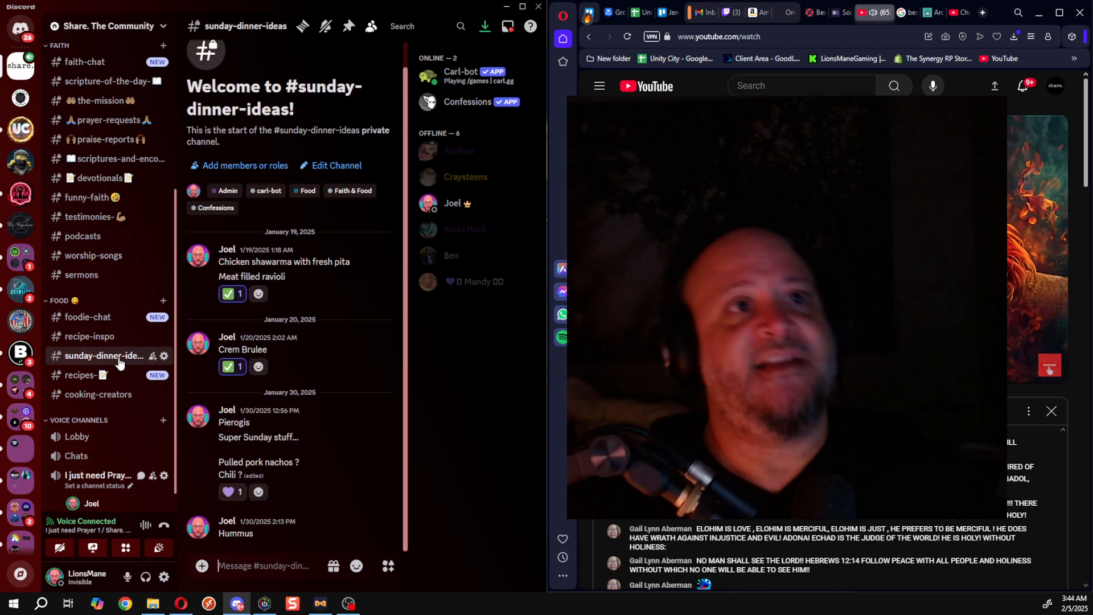
pyautogui.click(117, 378)
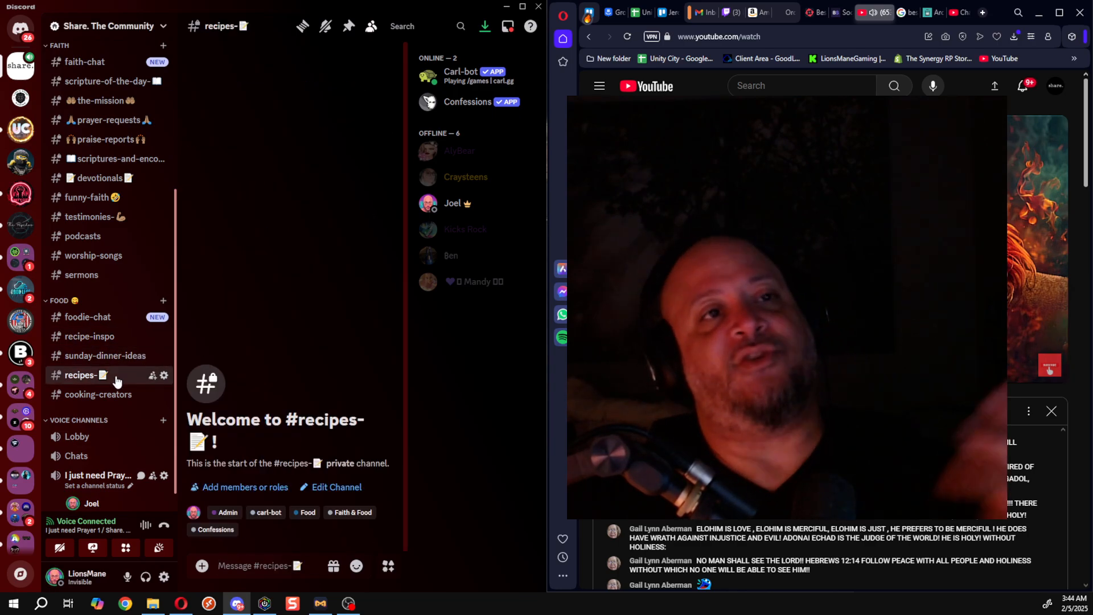
pyautogui.click(119, 398)
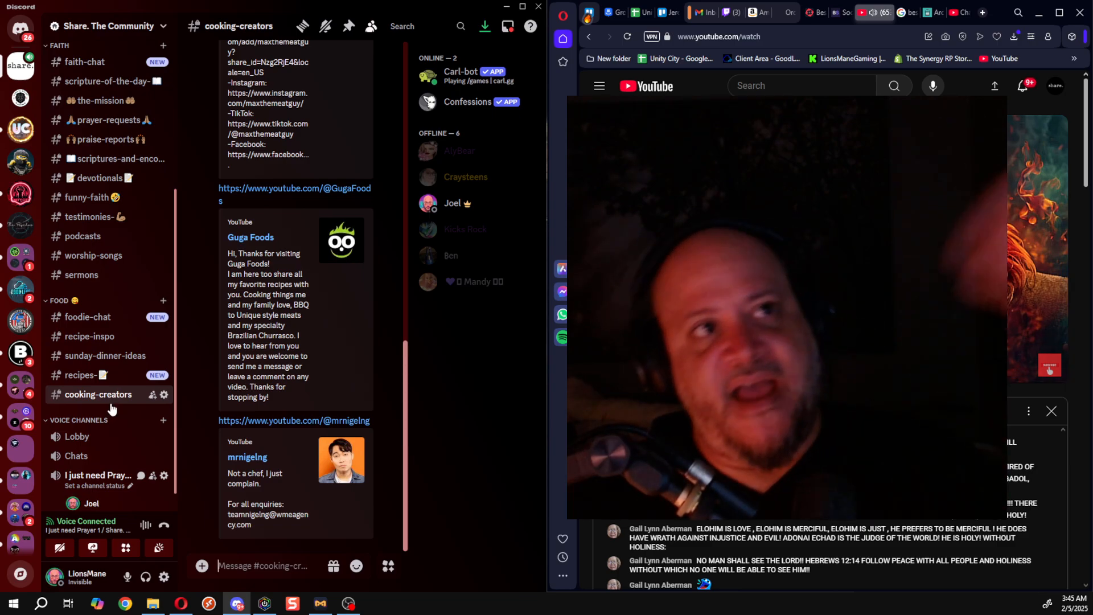
pyautogui.scroll(-1, 108, 405)
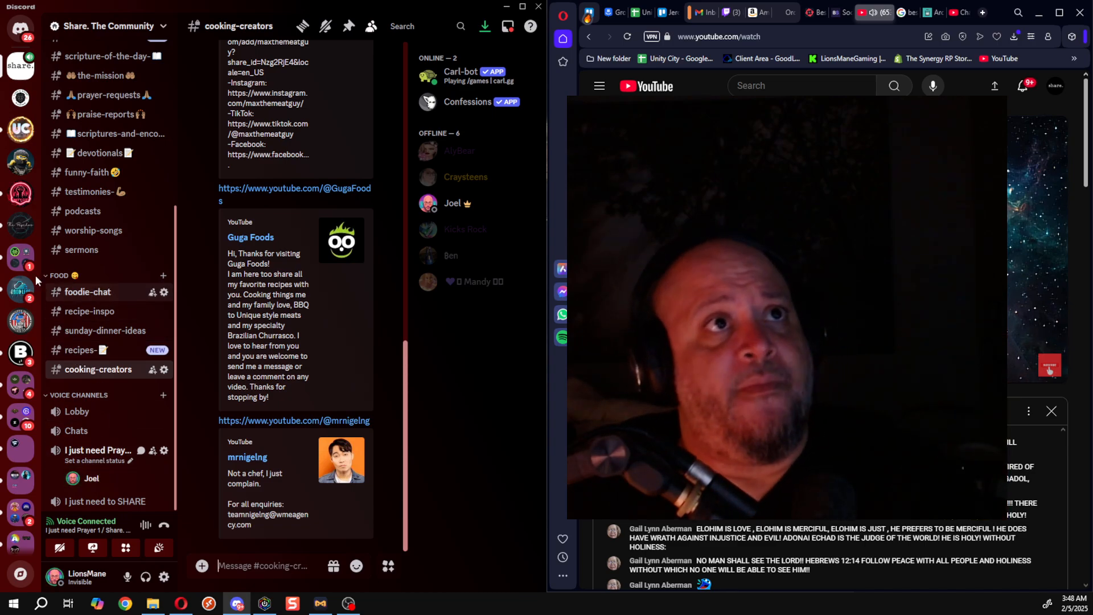
# Look through the Unity City RP server's channel list and return to the Share. The Community server.
pyautogui.click(22, 136)
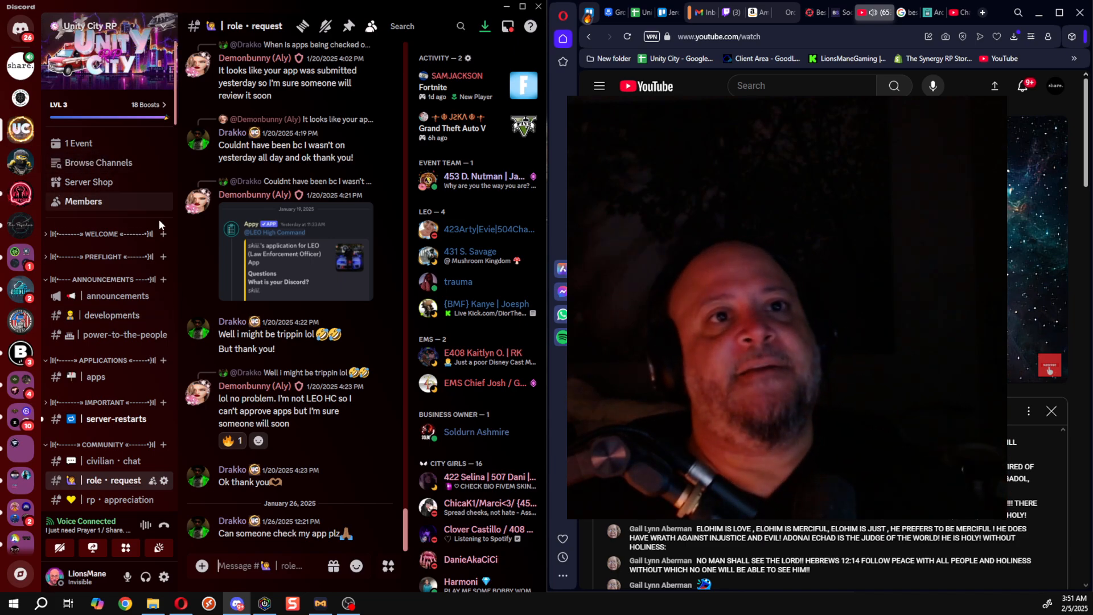
pyautogui.scroll(-3, 72, 283)
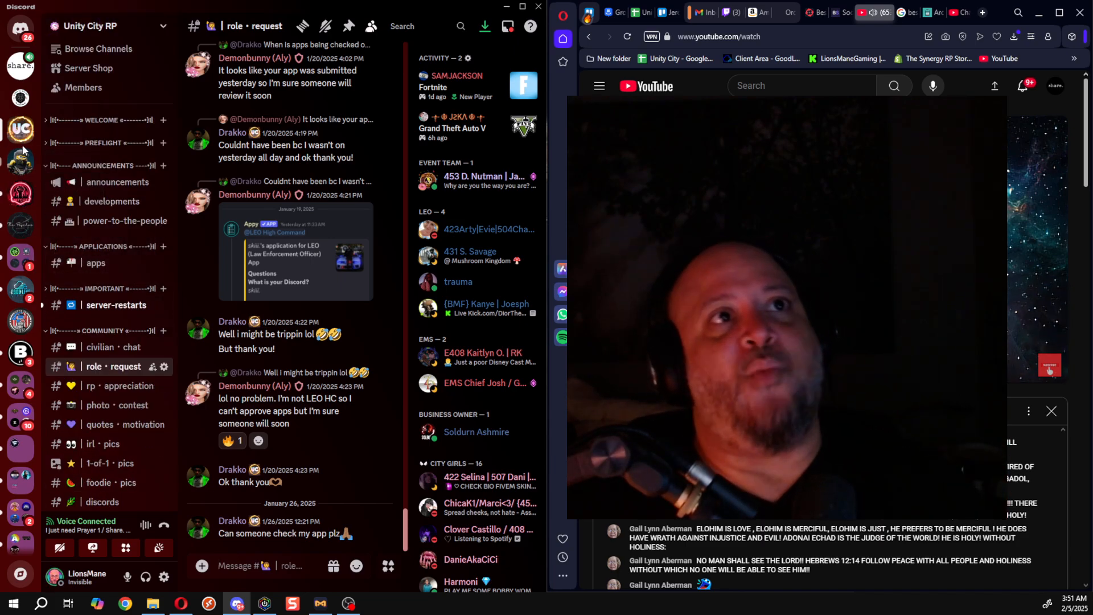
pyautogui.scroll(-8, 78, 293)
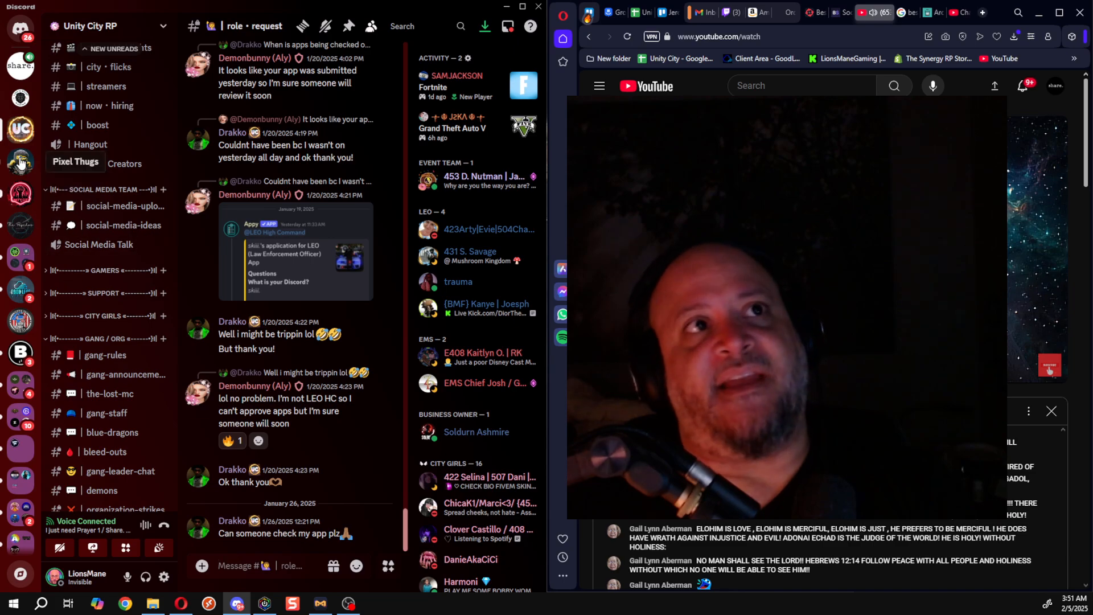
pyautogui.click(20, 68)
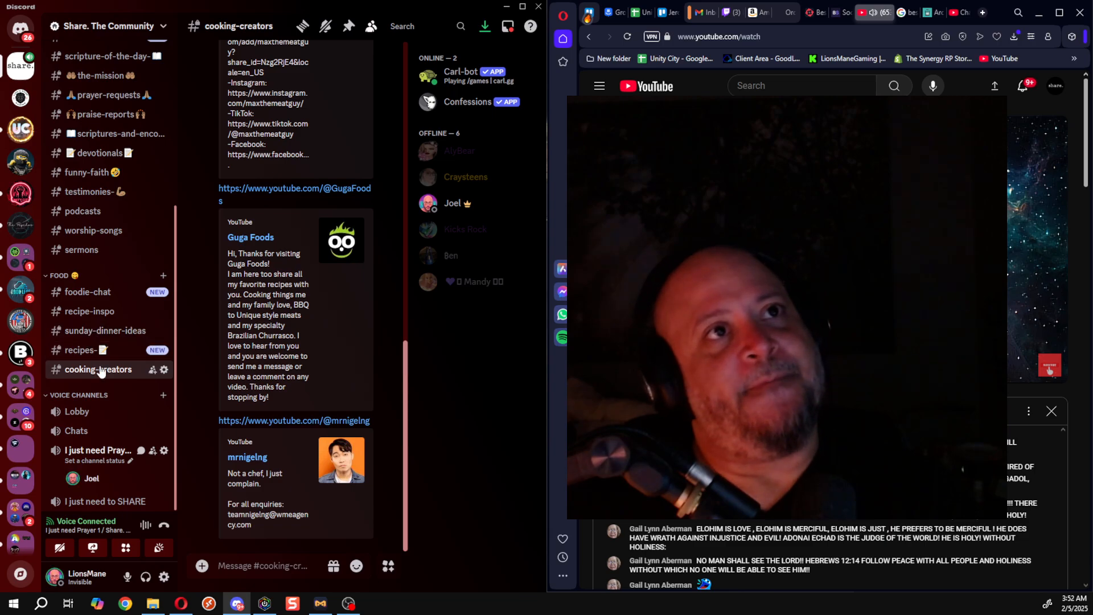
pyautogui.scroll(5, 100, 371)
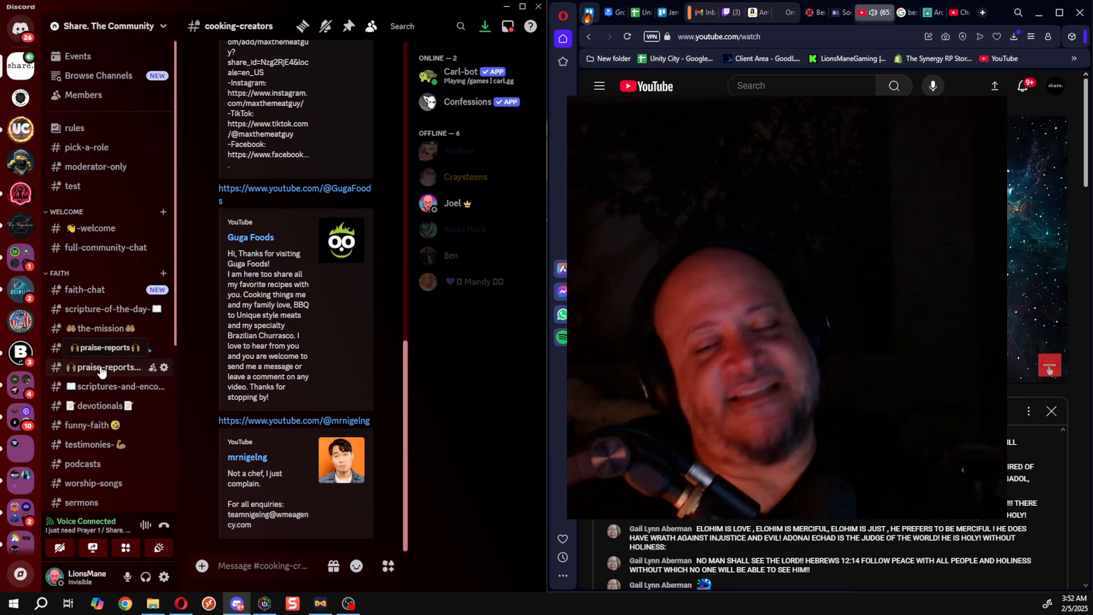